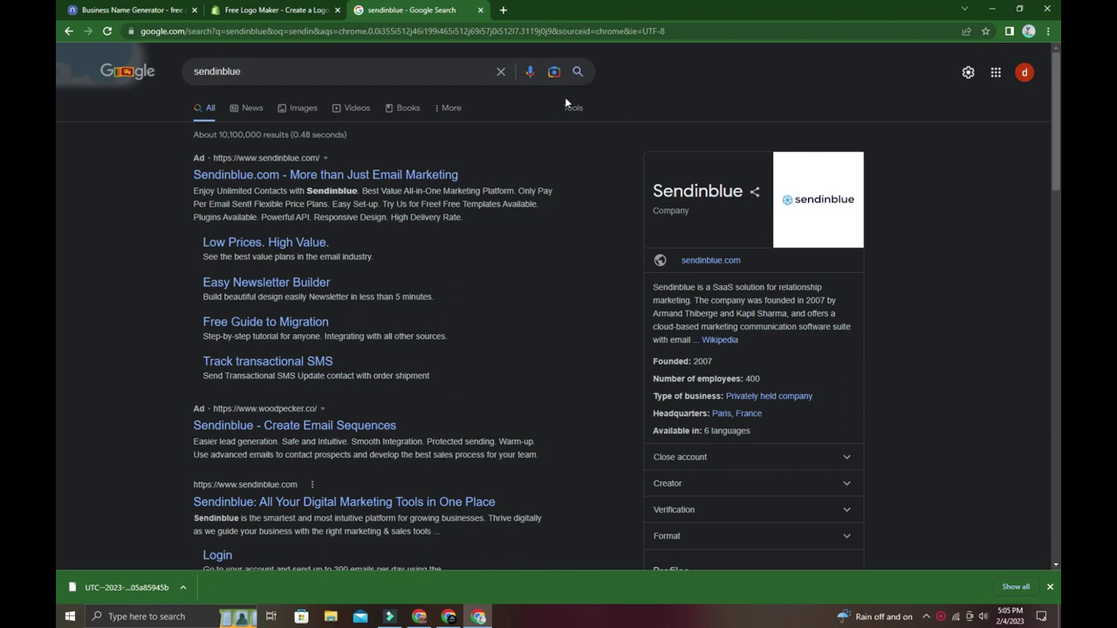
scroll(565, 97, "down", 1)
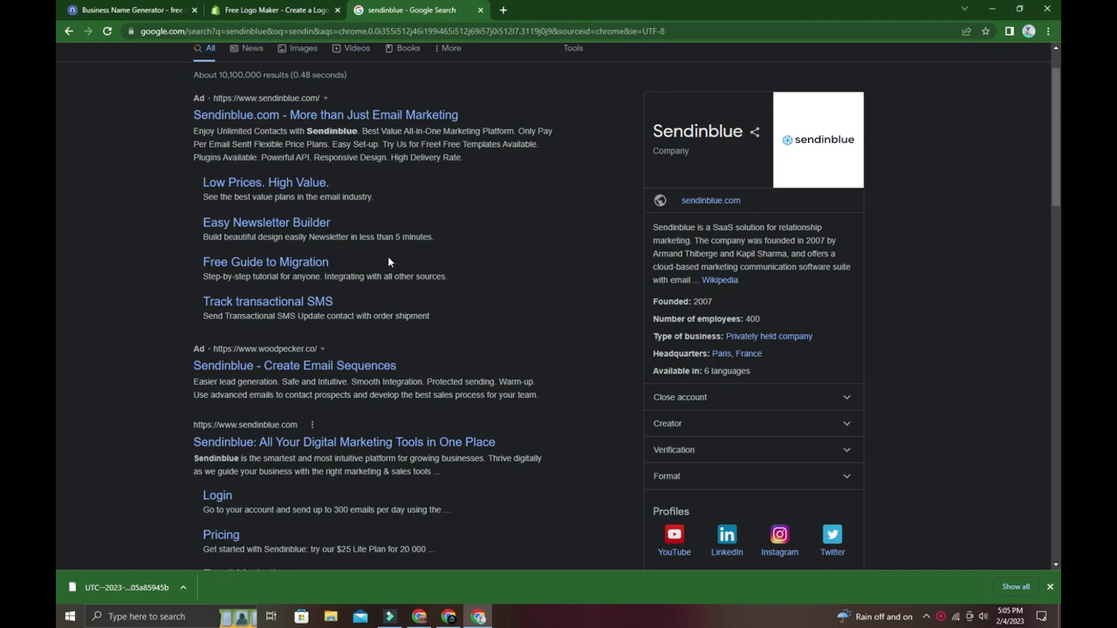
scroll(367, 269, "up", 1)
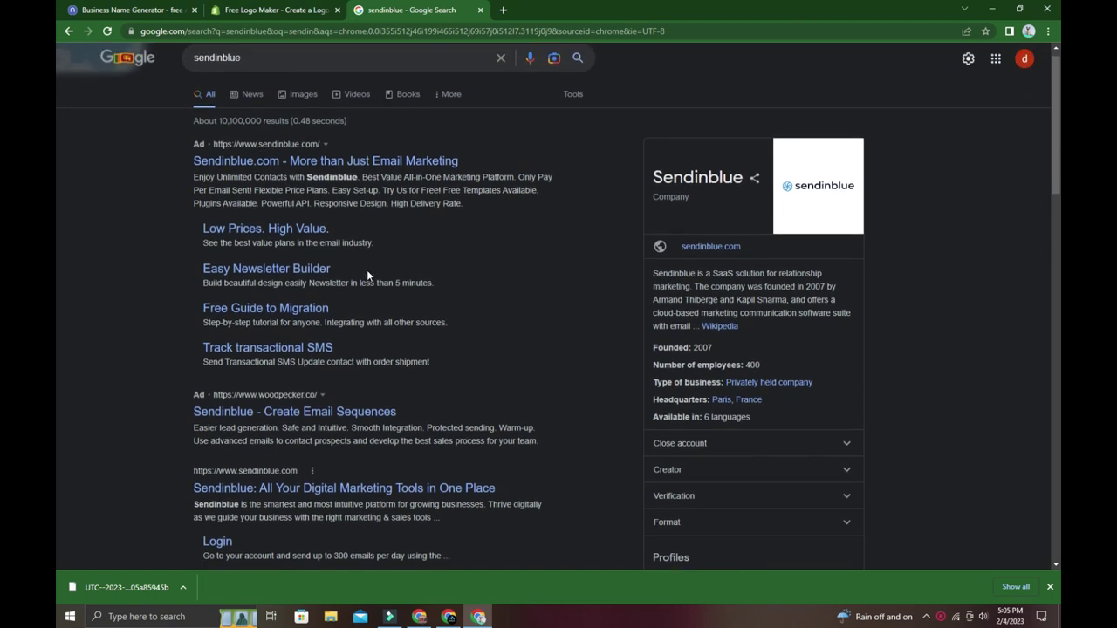
Step: Open the Sendinblue website from the sponsored search result and browse the homepage
left_click(322, 174)
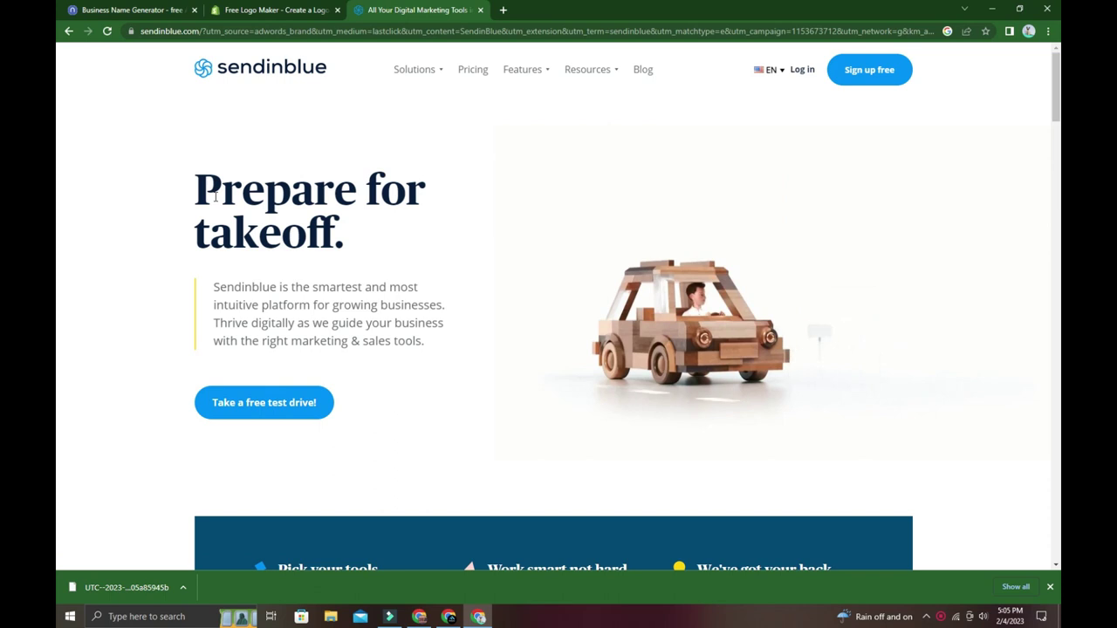
scroll(217, 202, "down", 1)
scroll(217, 203, "down", 3)
scroll(215, 227, "down", 1)
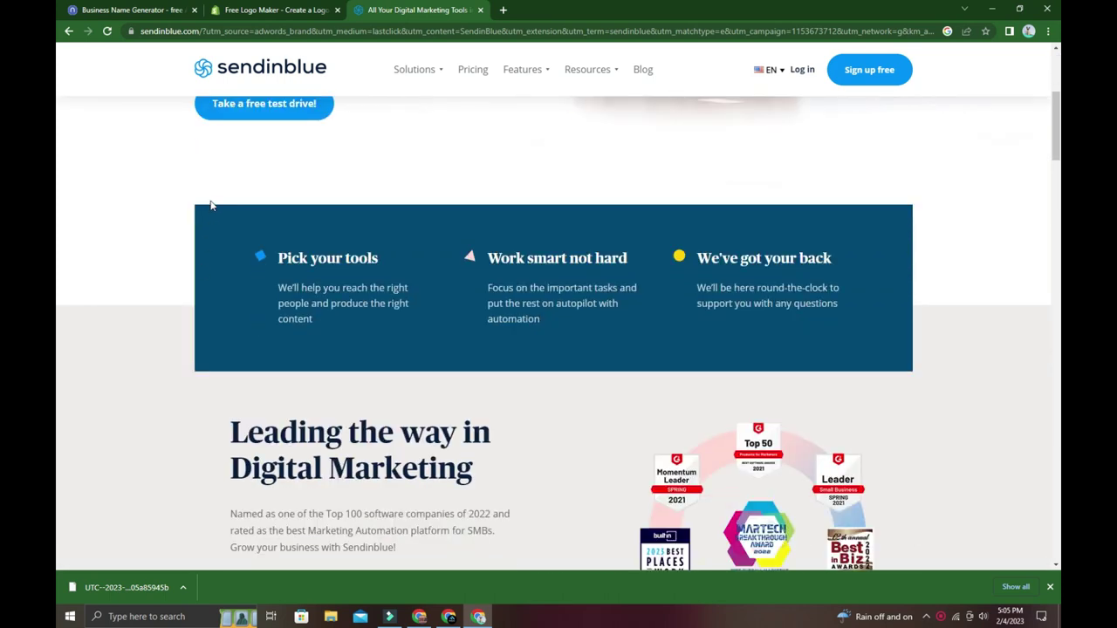
scroll(210, 266, "down", 1)
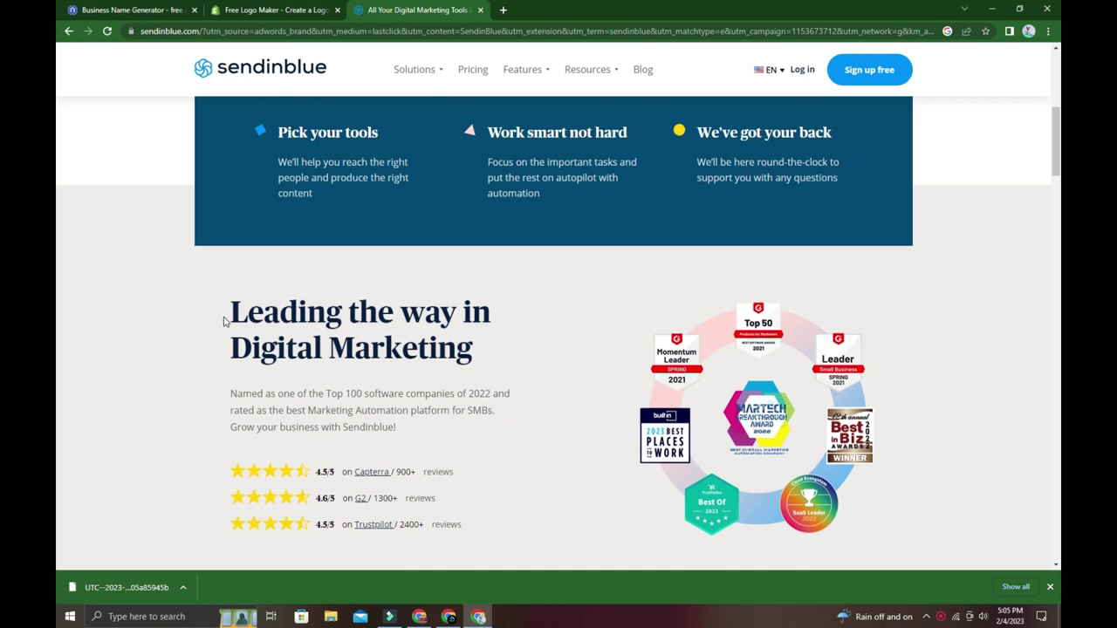
scroll(223, 314, "down", 1)
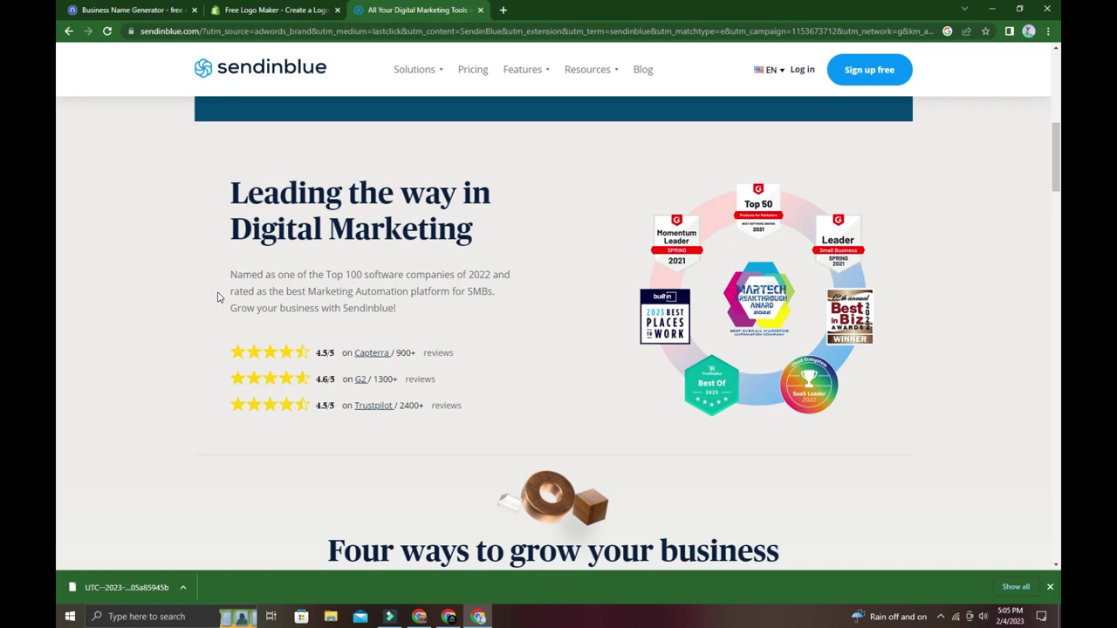
scroll(166, 312, "up", 1)
scroll(170, 305, "up", 2)
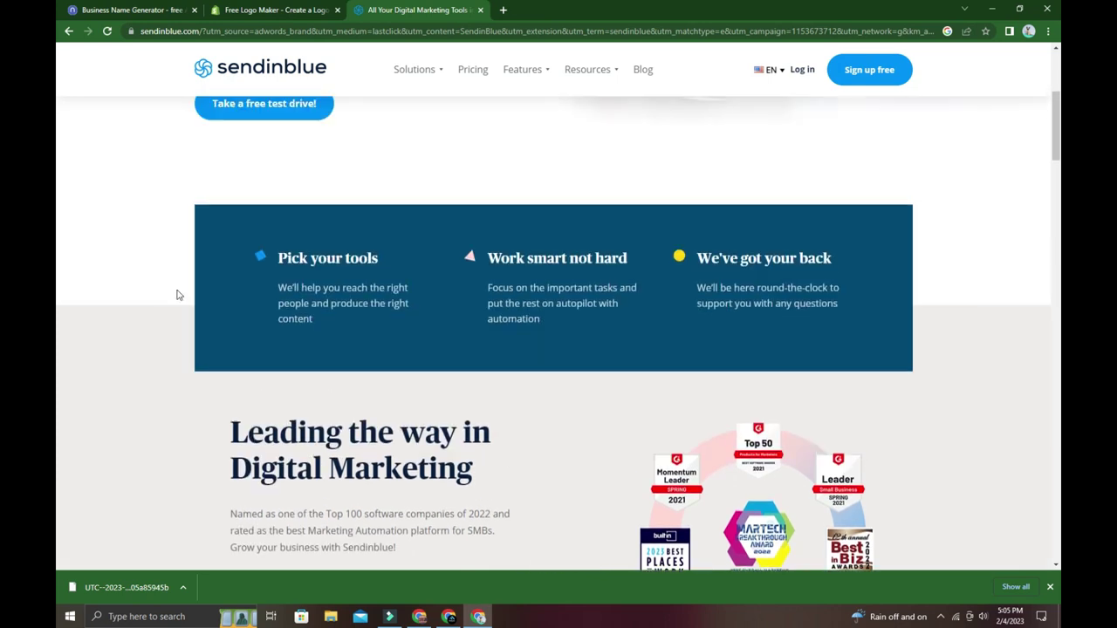
scroll(177, 294, "up", 2)
scroll(864, 136, "down", 4)
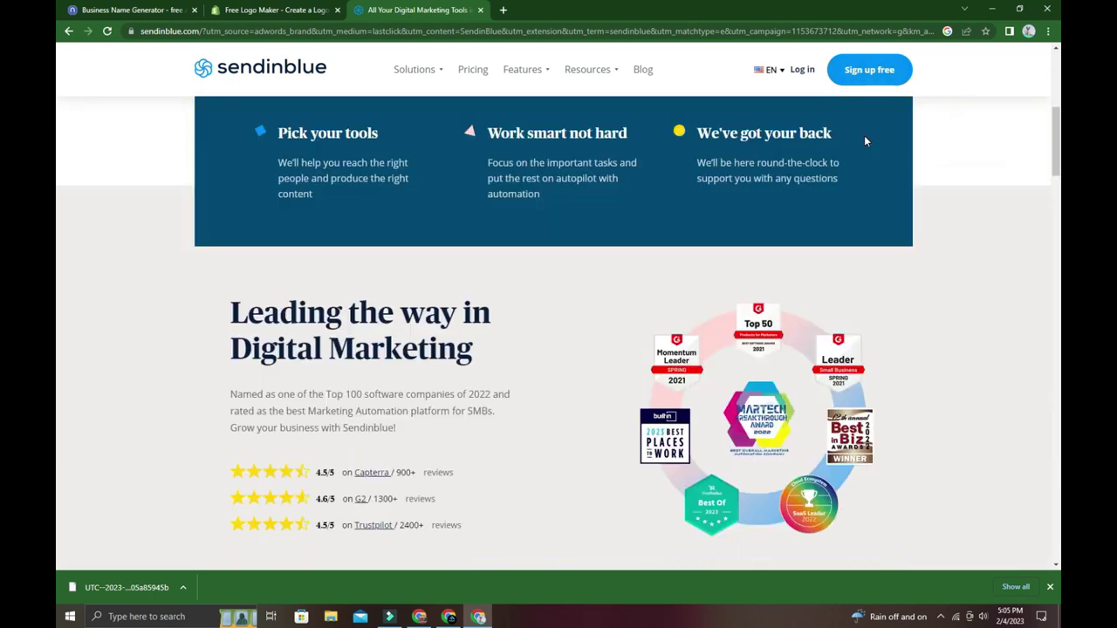
Step: Open Pricing and highlight the Free daily limit, and Starter's 20k emails and $25 price
left_click(472, 71)
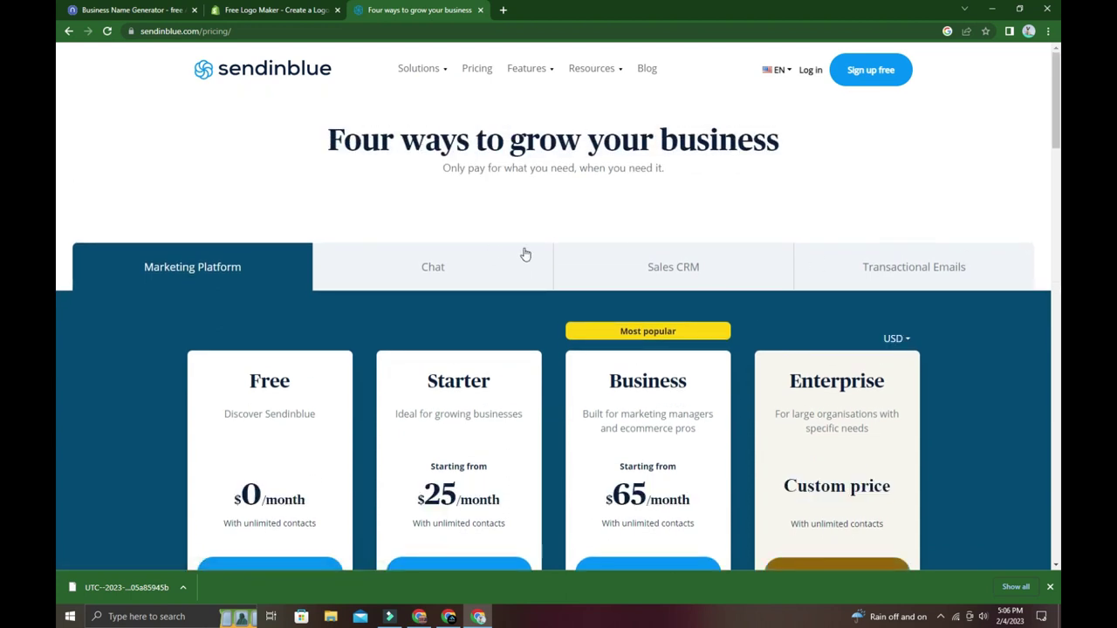
scroll(494, 223, "down", 2)
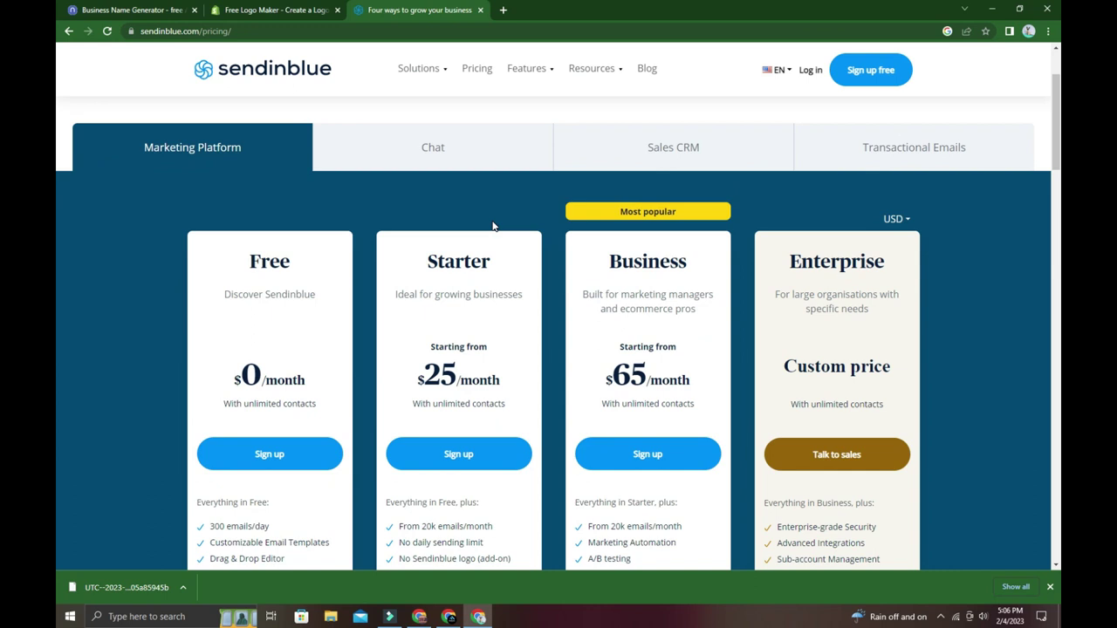
scroll(494, 226, "down", 1)
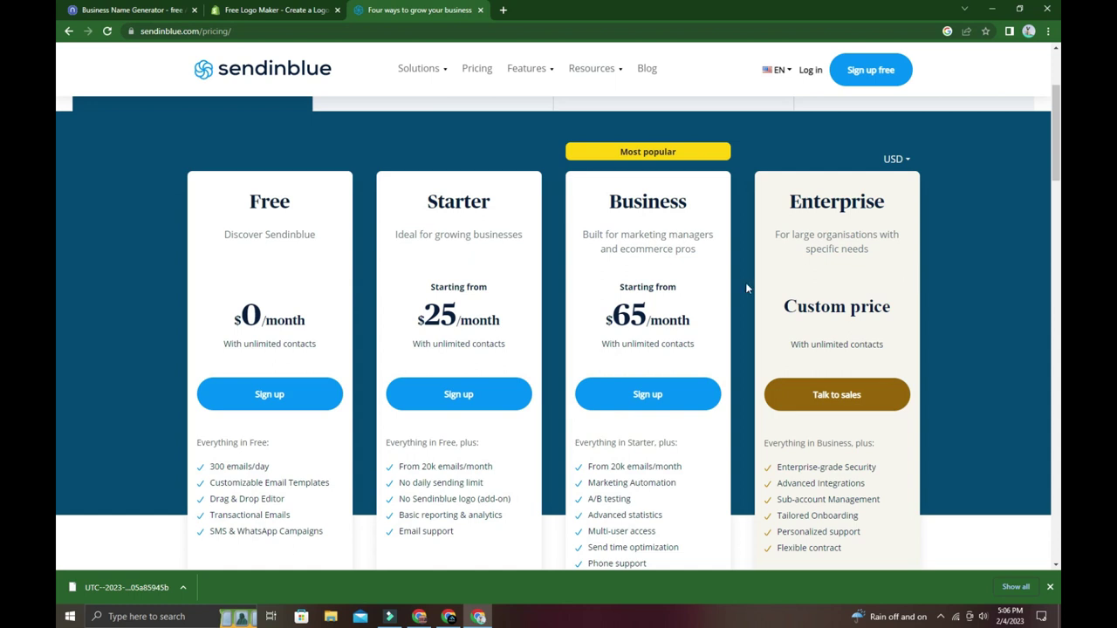
scroll(272, 297, "down", 2)
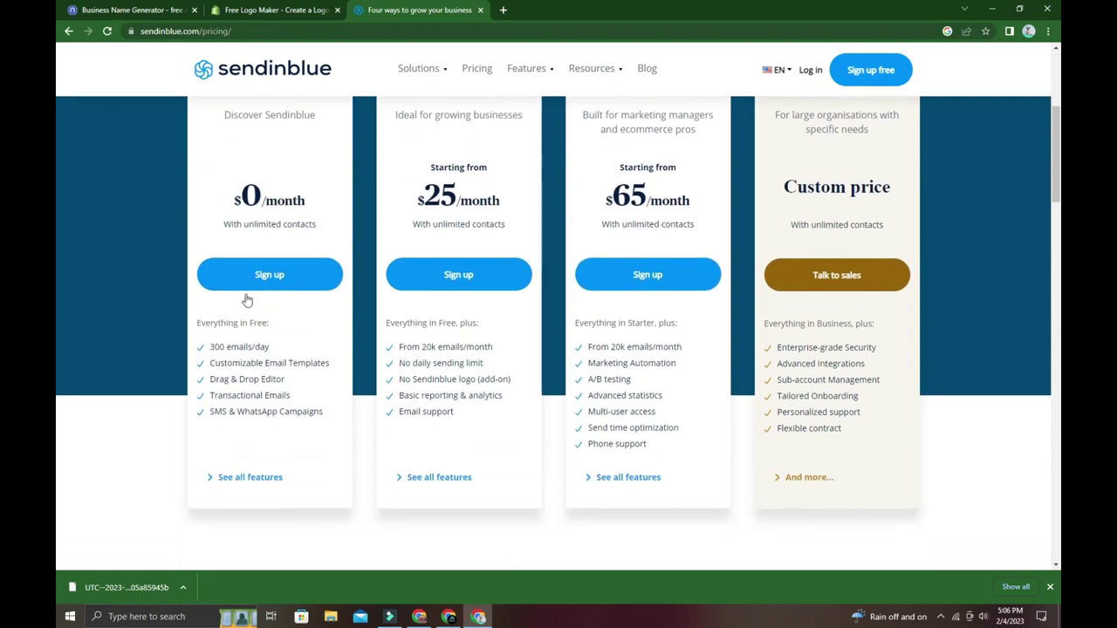
left_click_drag(210, 347, 262, 347)
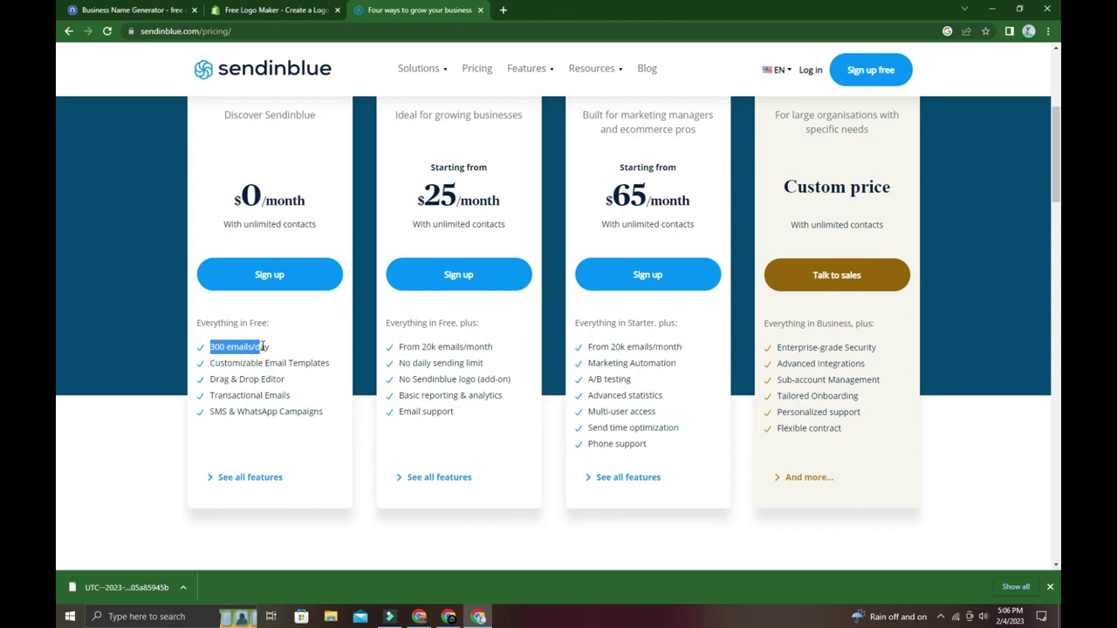
scroll(363, 277, "up", 1)
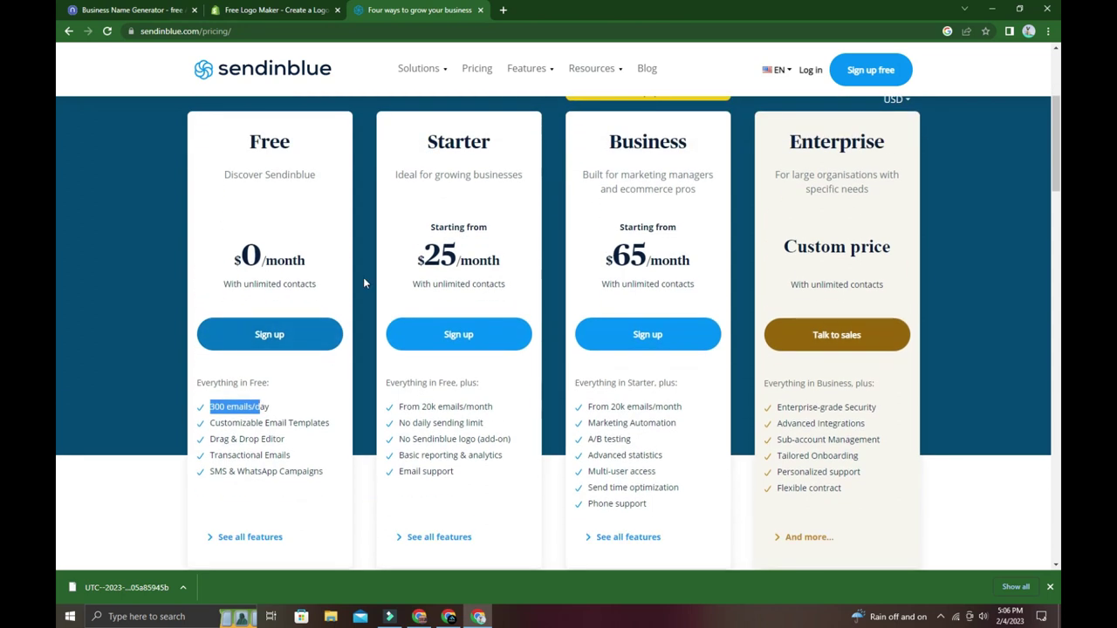
left_click_drag(427, 140, 547, 163)
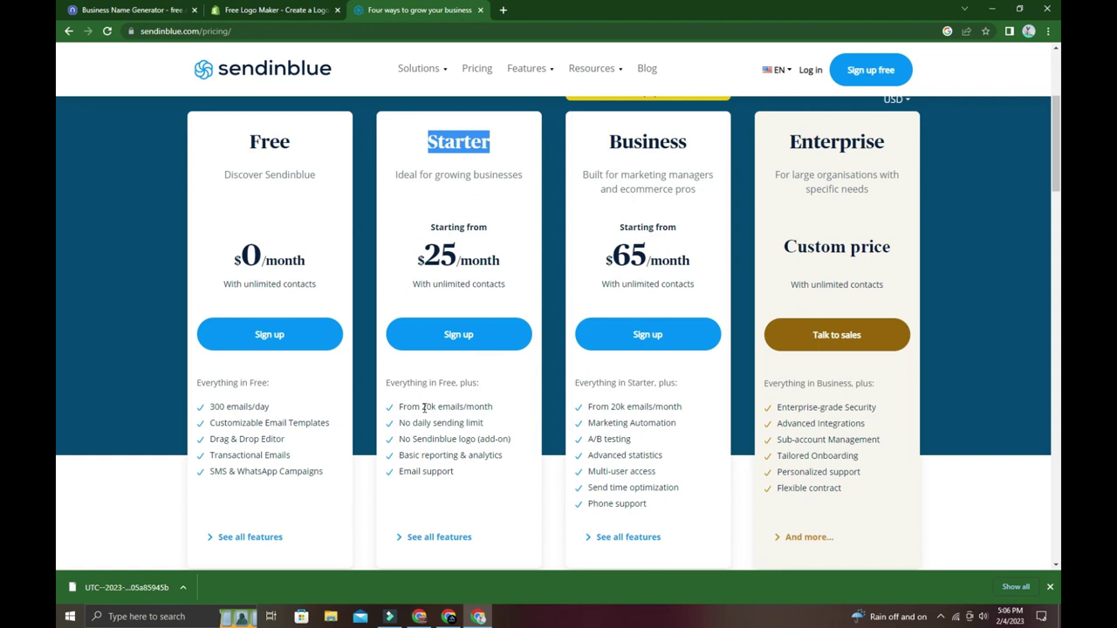
left_click_drag(423, 407, 465, 406)
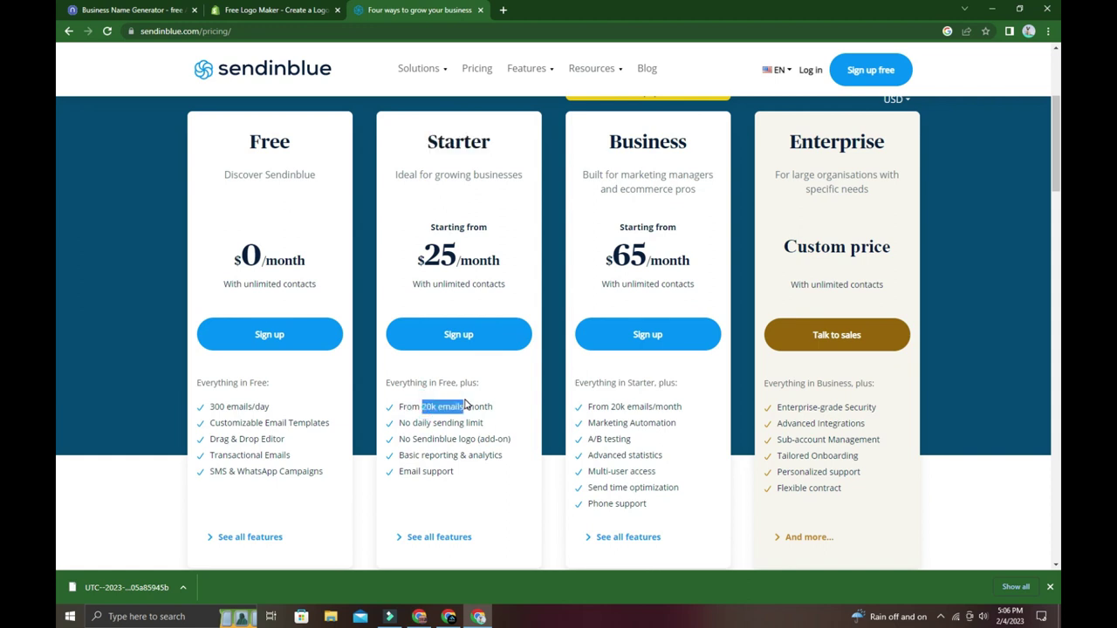
left_click_drag(440, 260, 448, 266)
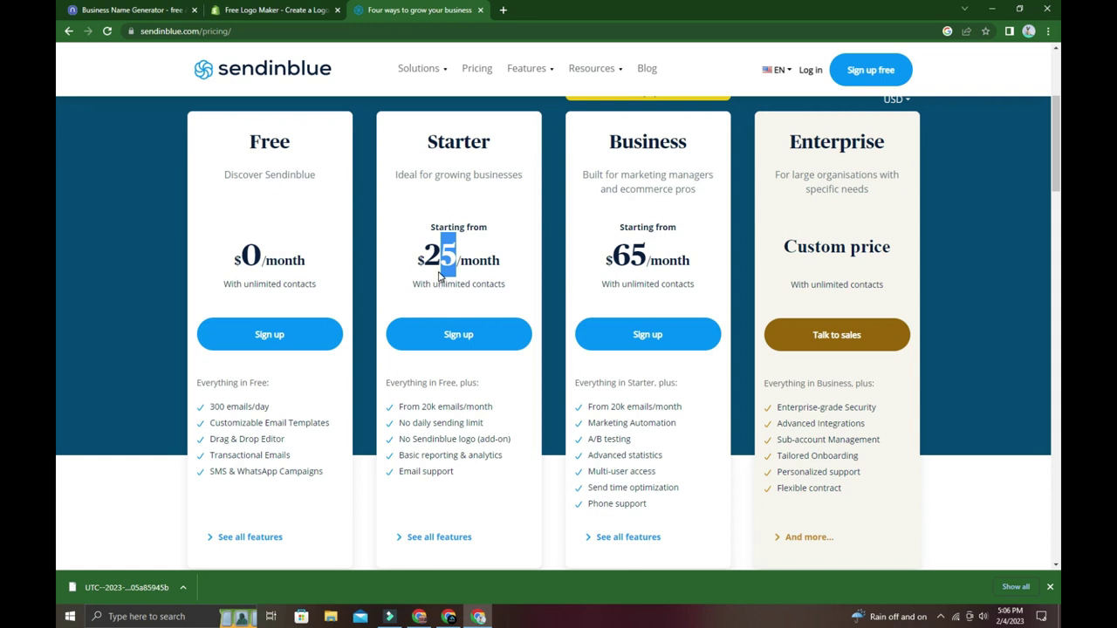
scroll(434, 271, "down", 1)
scroll(434, 267, "down", 3)
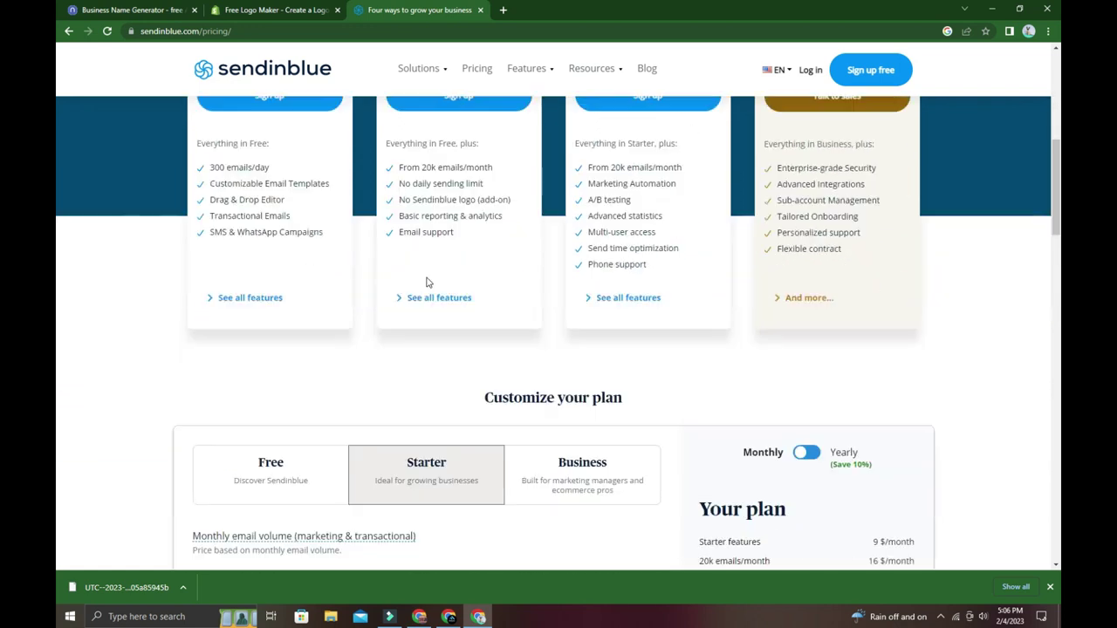
scroll(432, 273, "up", 1)
scroll(429, 275, "up", 1)
scroll(426, 282, "up", 2)
scroll(426, 282, "up", 1)
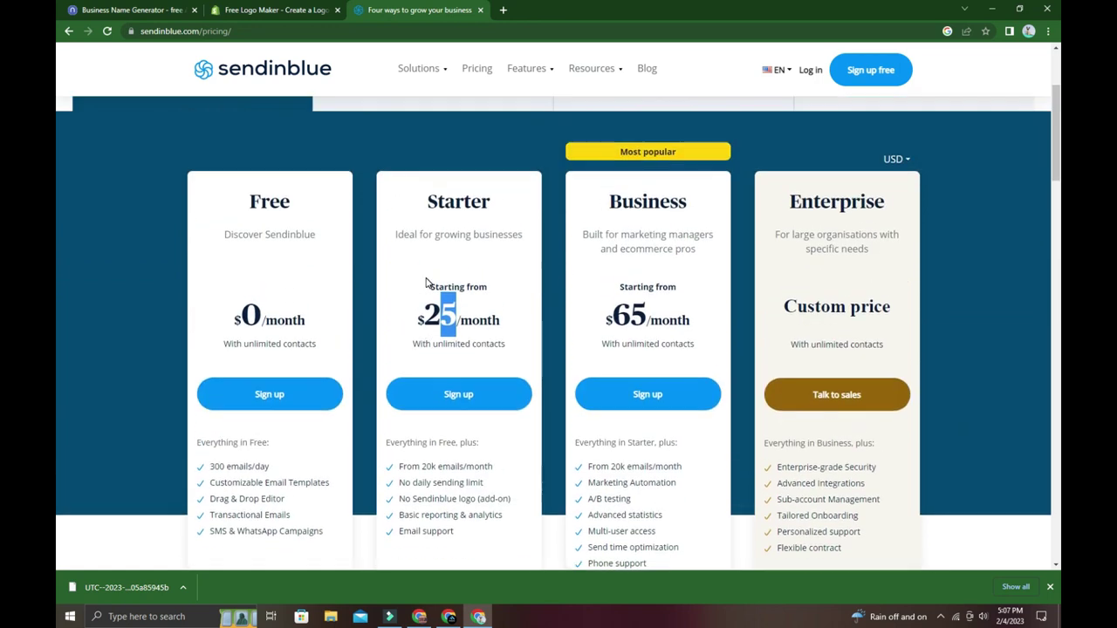
scroll(424, 287, "down", 2)
scroll(417, 294, "down", 1)
scroll(416, 294, "down", 1)
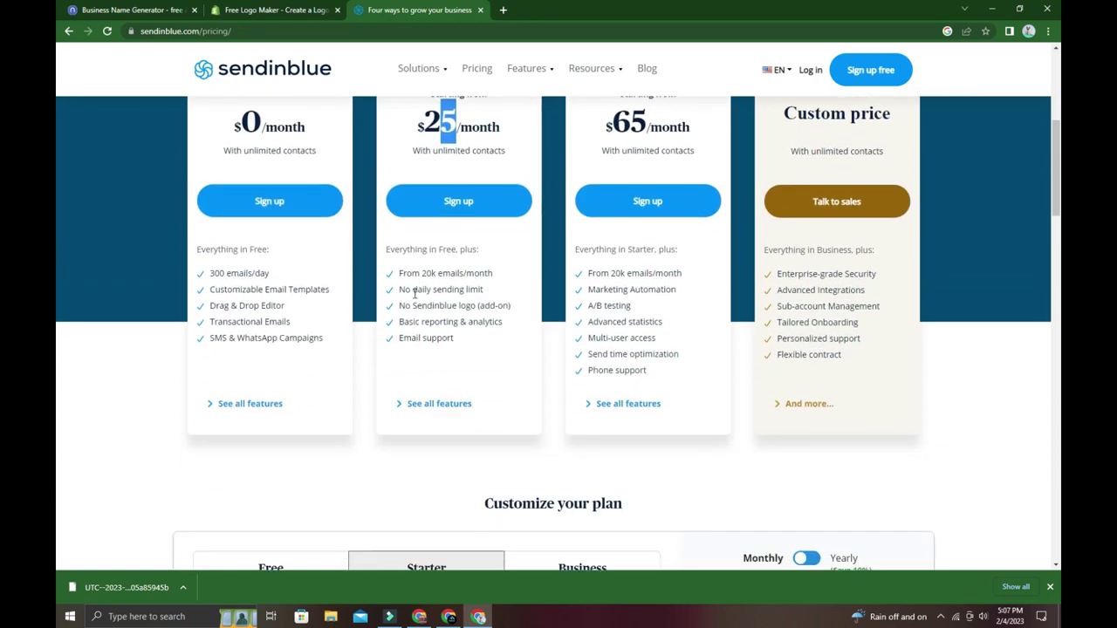
scroll(413, 296, "down", 3)
scroll(412, 297, "down", 4)
scroll(413, 298, "down", 2)
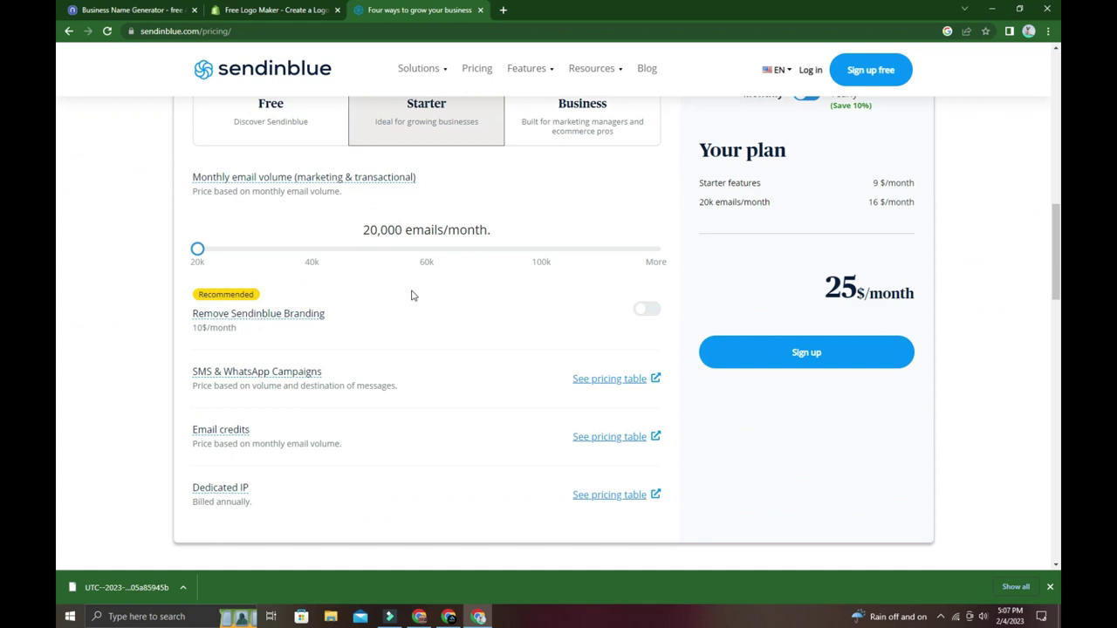
scroll(410, 299, "down", 1)
scroll(376, 242, "down", 1)
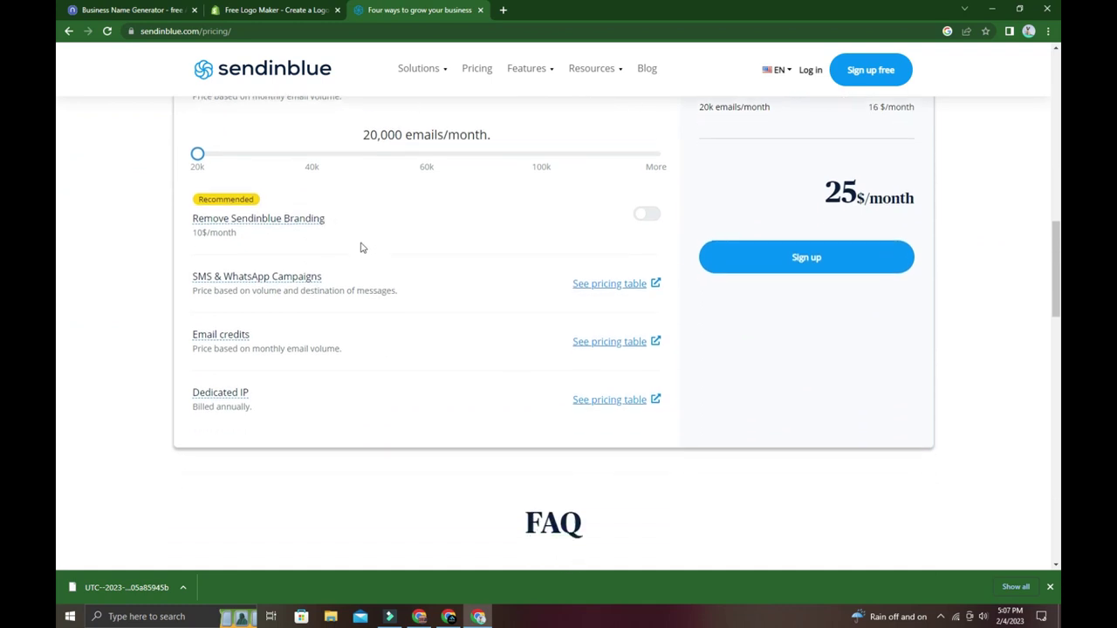
scroll(361, 247, "up", 3)
Step: Slide the monthly email volume from 40k to 100k, check the custom option, then return to 100k
left_click(290, 370)
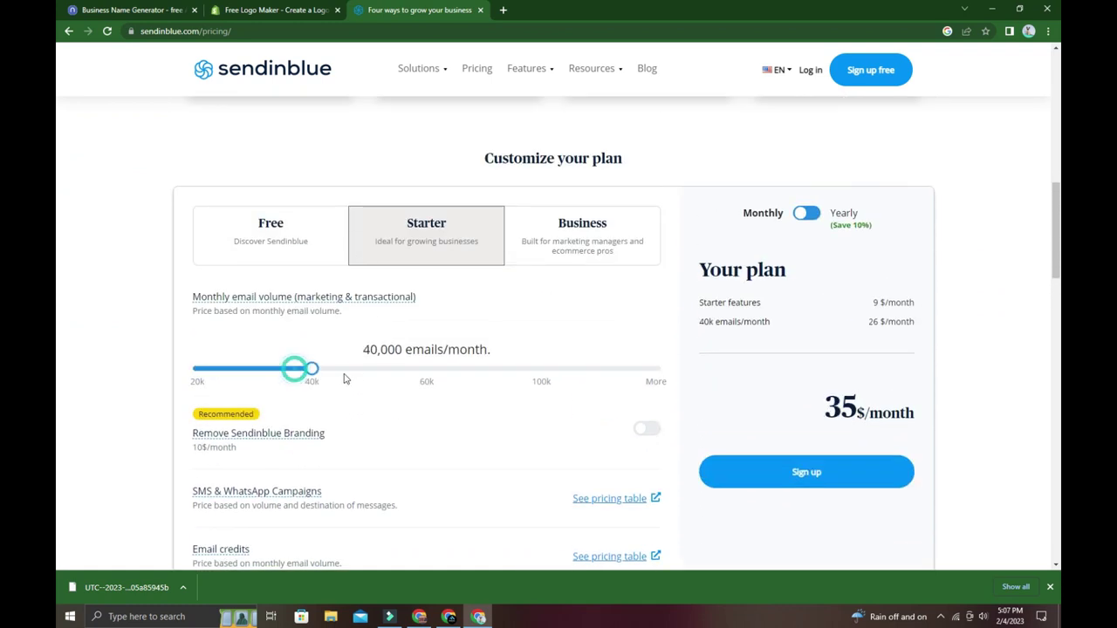
left_click(424, 369)
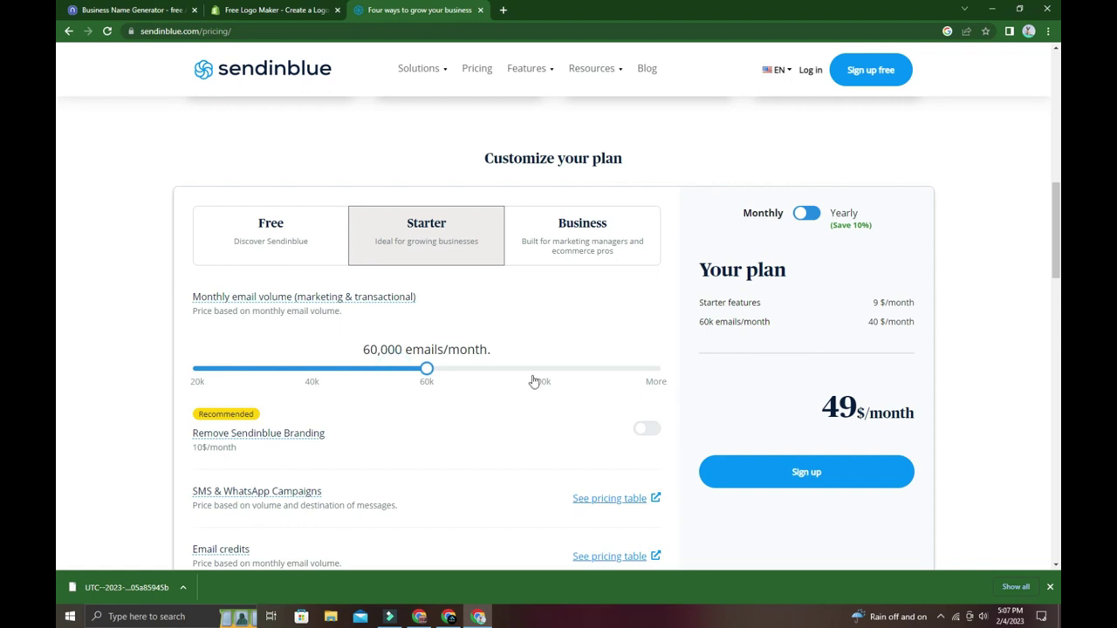
left_click_drag(526, 374, 541, 372)
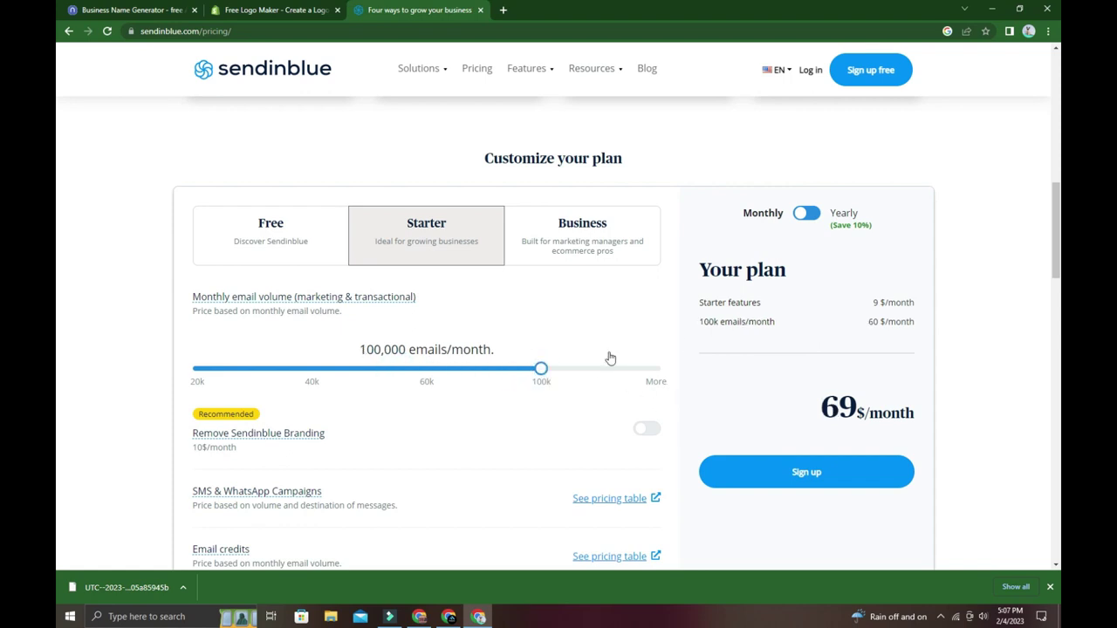
left_click(649, 377)
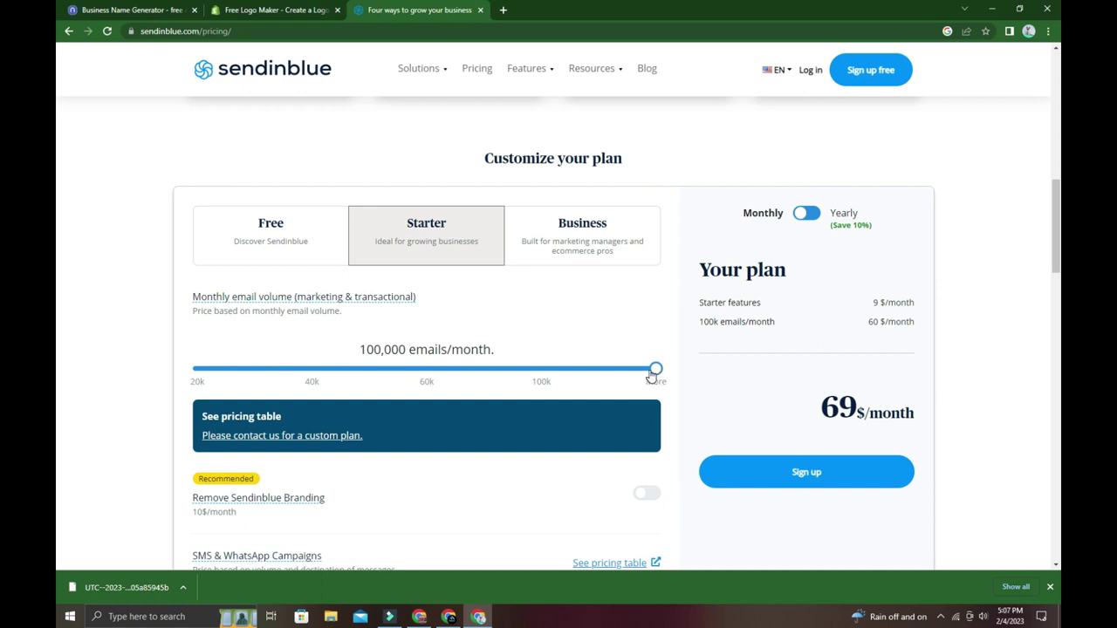
left_click(627, 374)
mouse_move(628, 374)
left_mouse_down()
mouse_move(591, 369)
mouse_move(650, 370)
left_mouse_up()
left_click(544, 369)
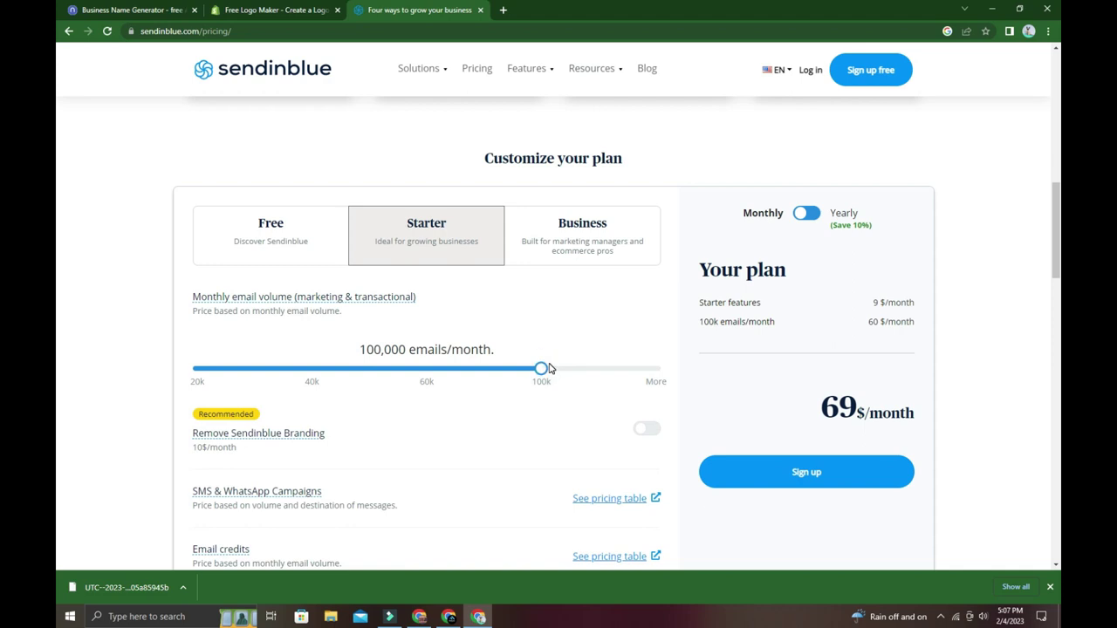
scroll(794, 126, "up", 2)
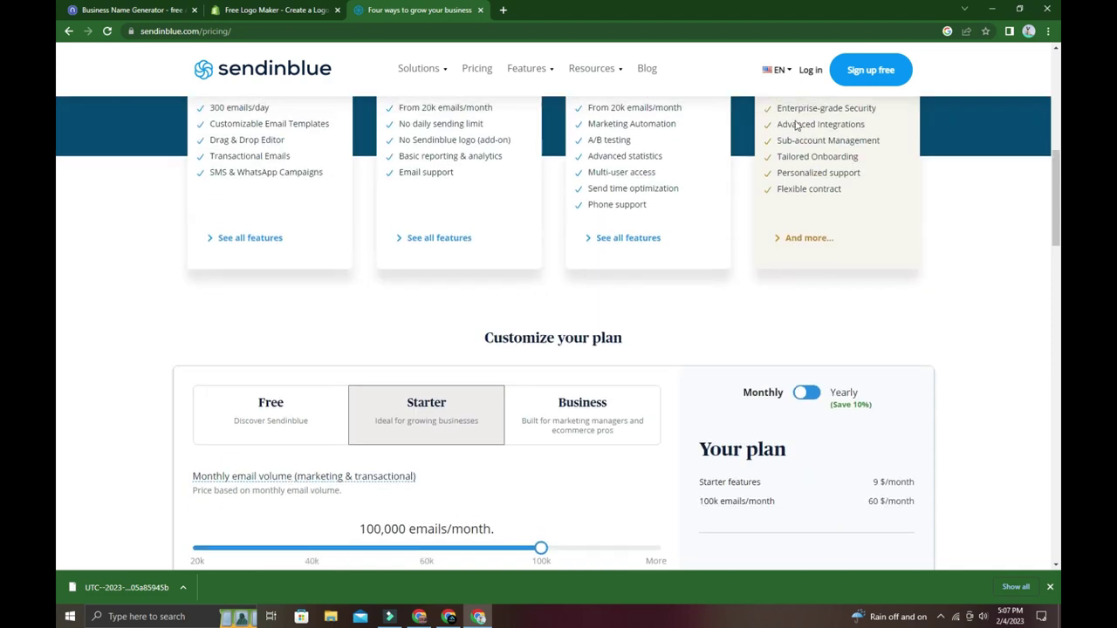
Step: Start a free account from the header's Sign up free button
left_click(864, 79)
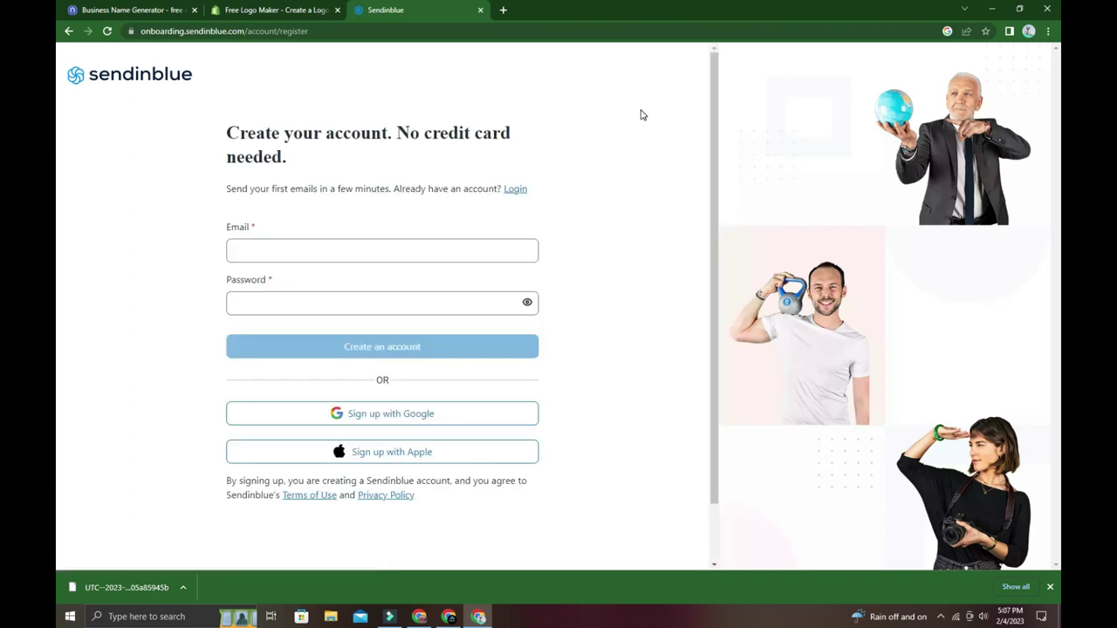
scroll(597, 126, "down", 1)
scroll(599, 165, "up", 1)
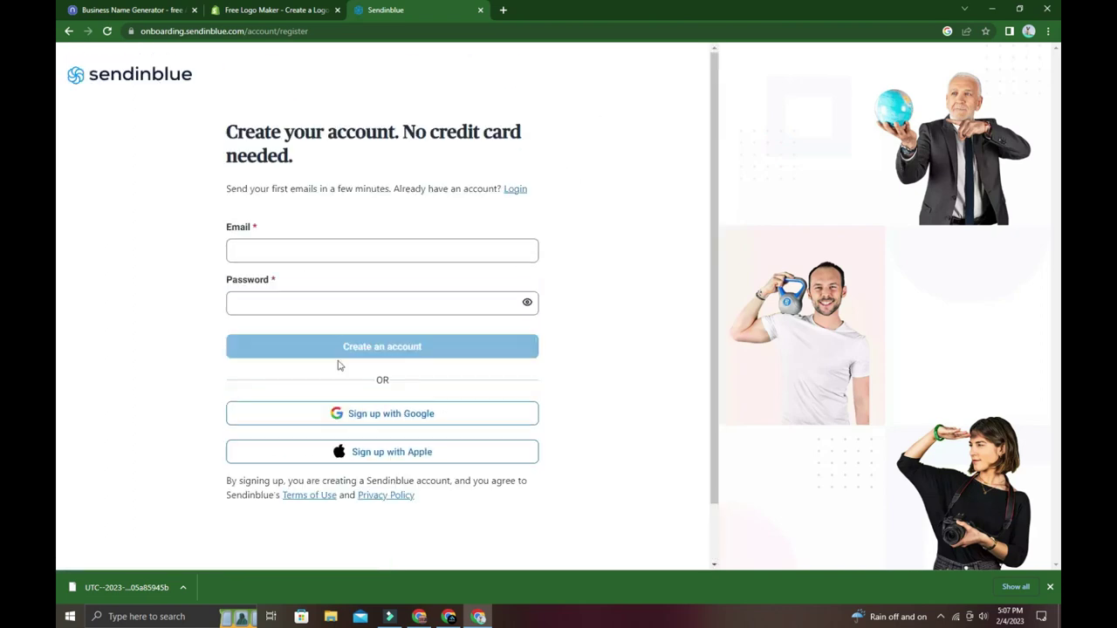
Step: Choose Google sign-up and pick the existing Google account to continue
left_click(358, 411)
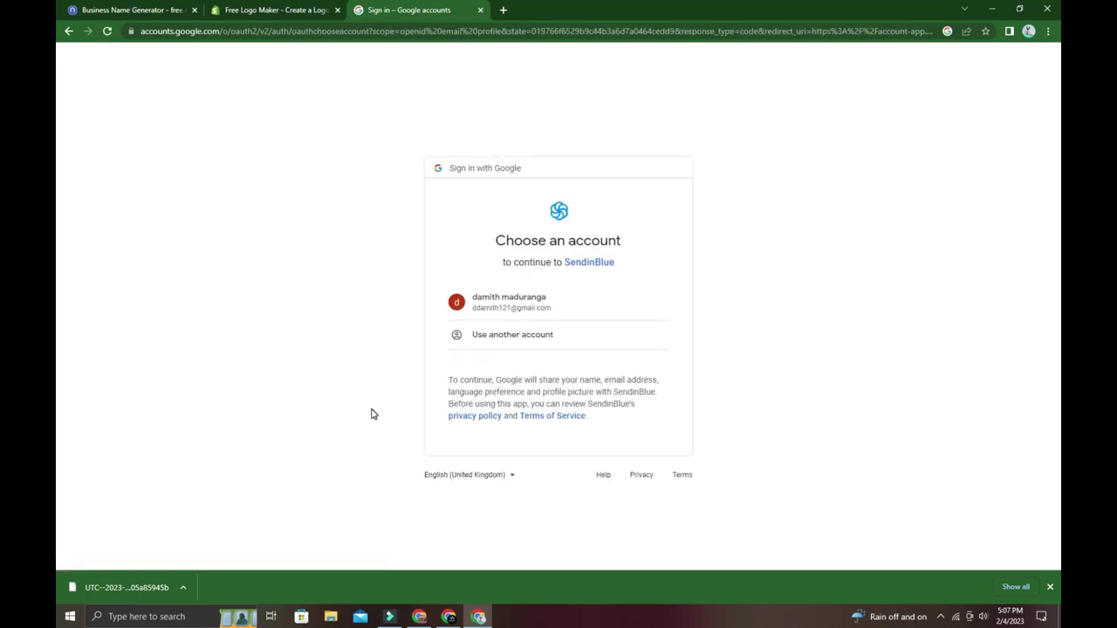
left_click(482, 313)
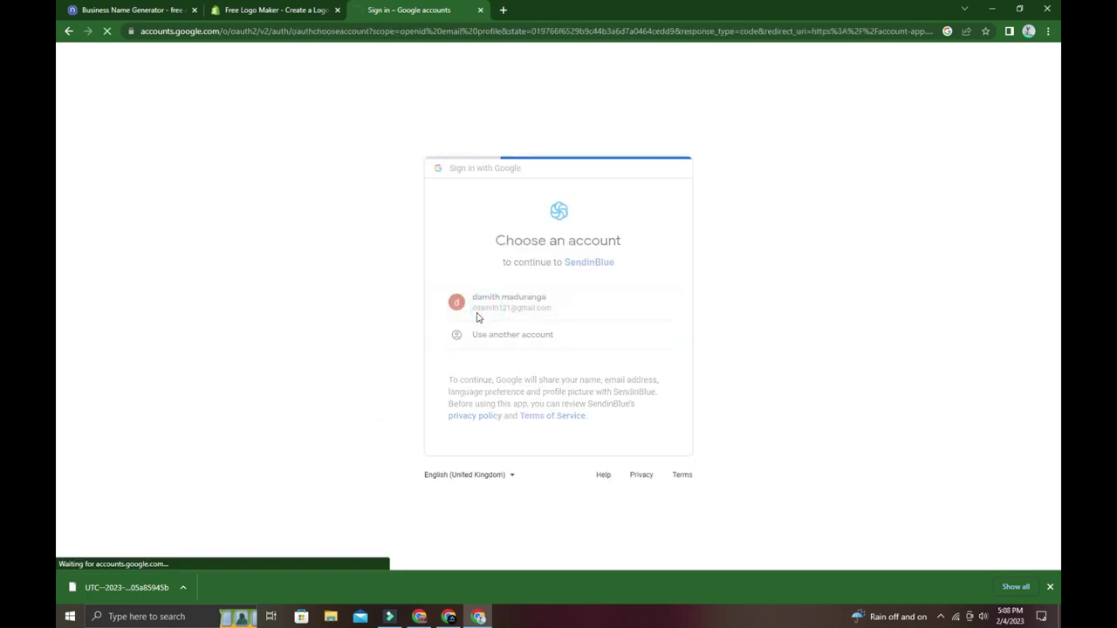